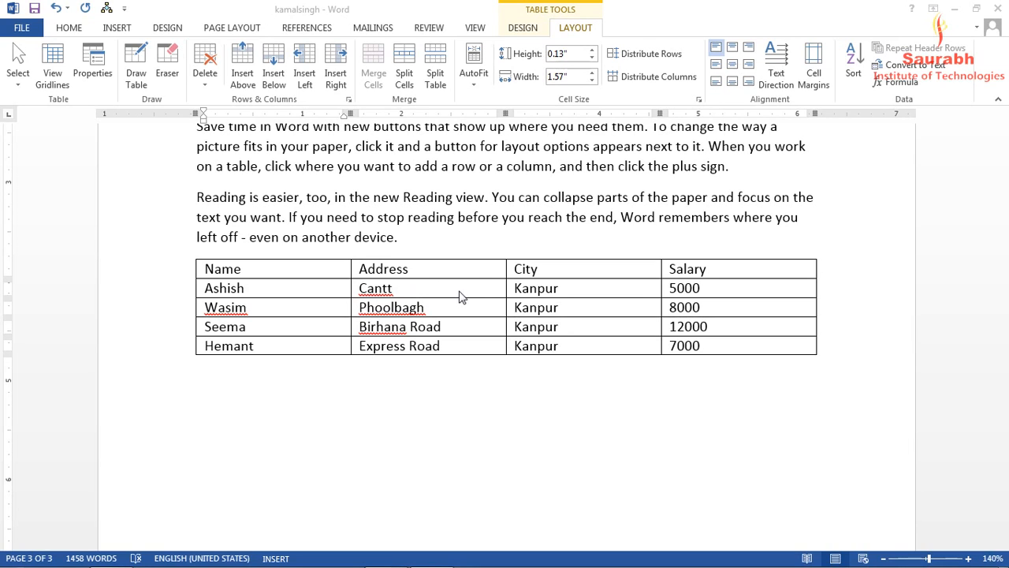
Insert a blank column immediately before the Address column of the table.
click(459, 287)
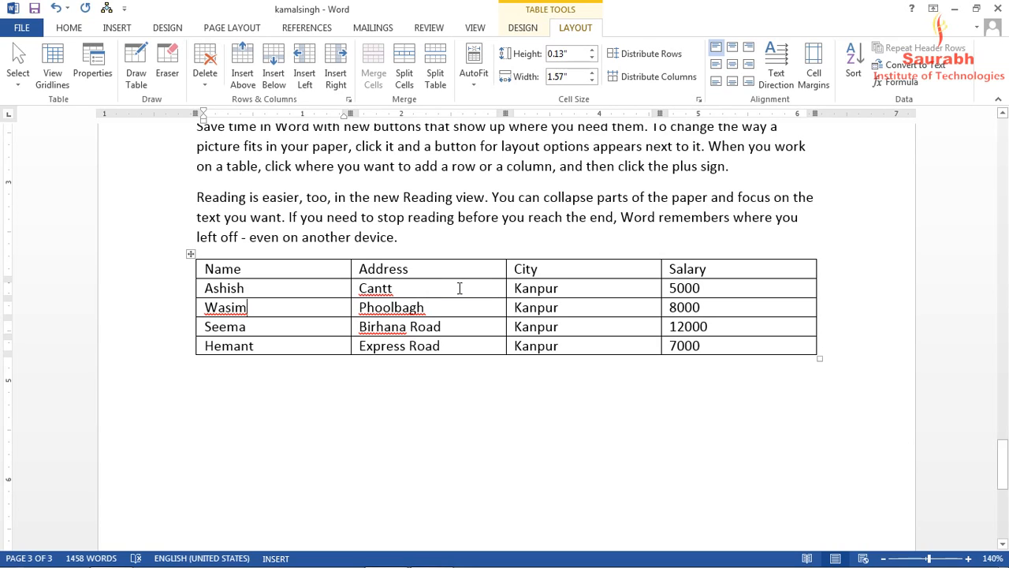
click(459, 288)
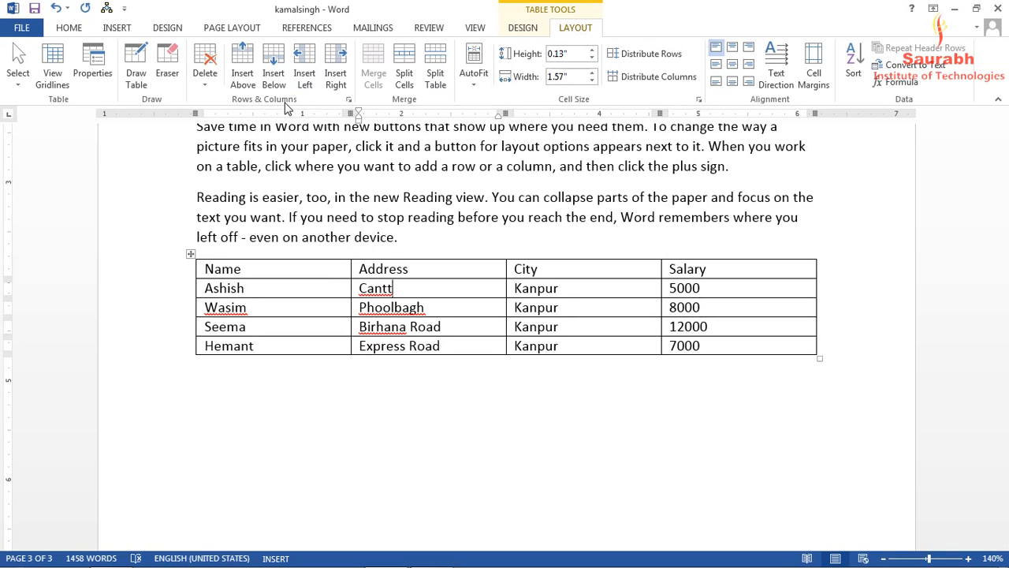
click(303, 58)
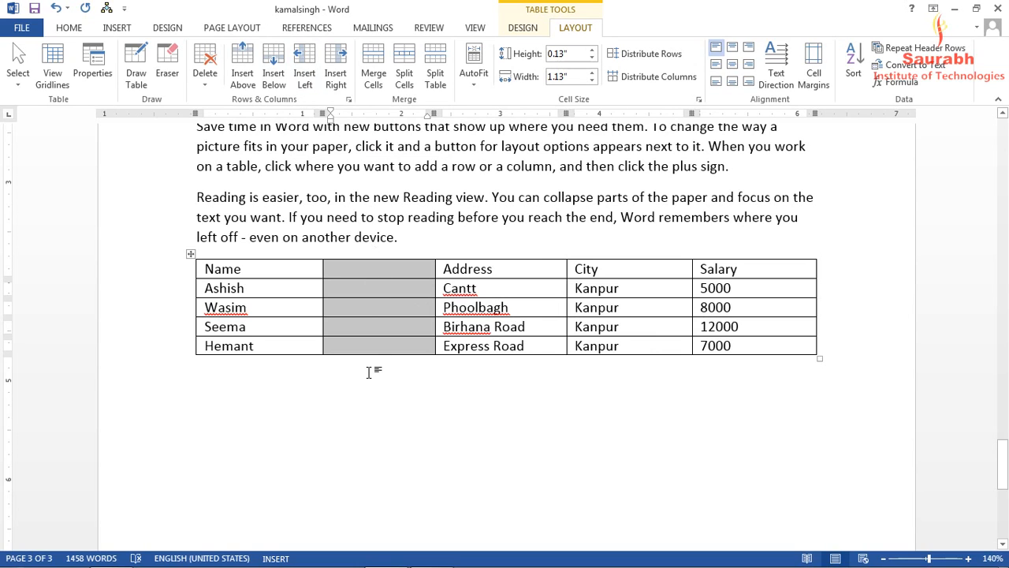
click(357, 270)
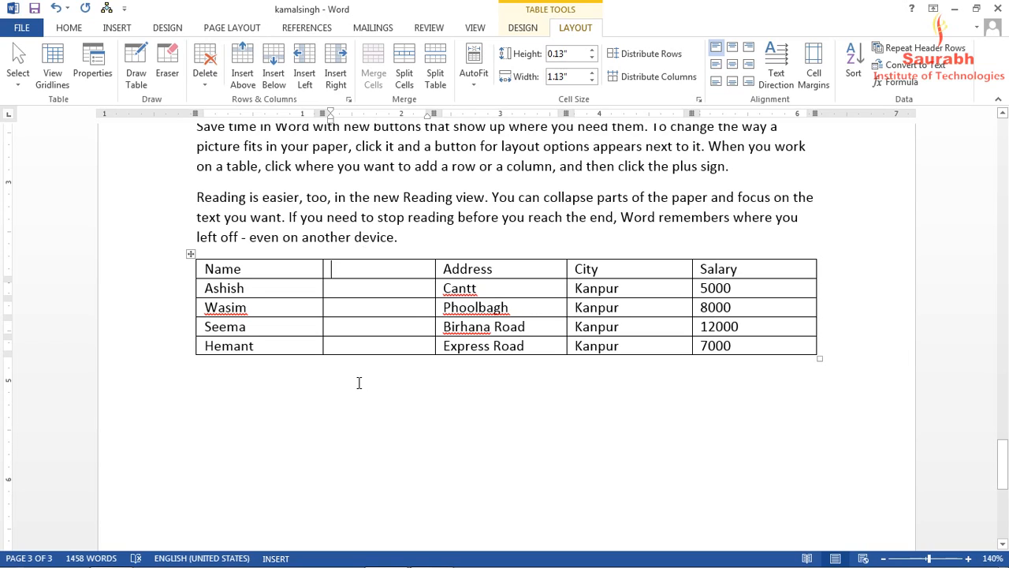
Delete the blank column between Name and Address.
click(204, 89)
click(346, 272)
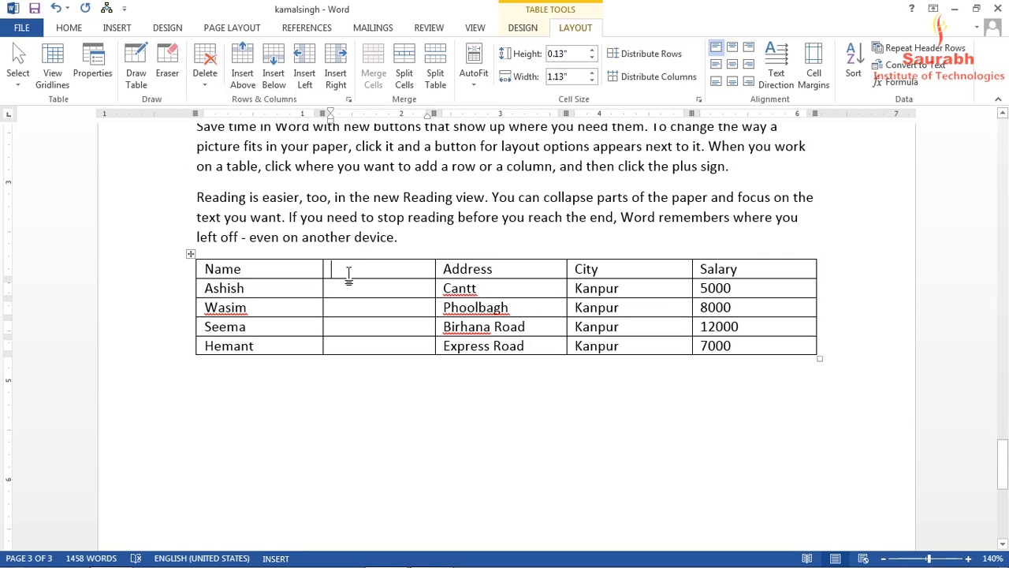
click(204, 89)
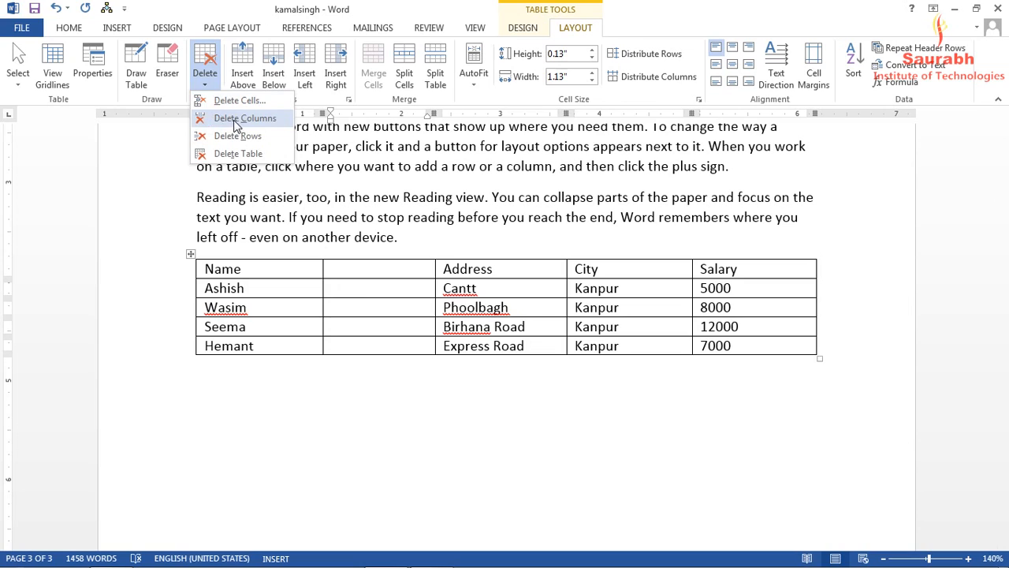
click(234, 126)
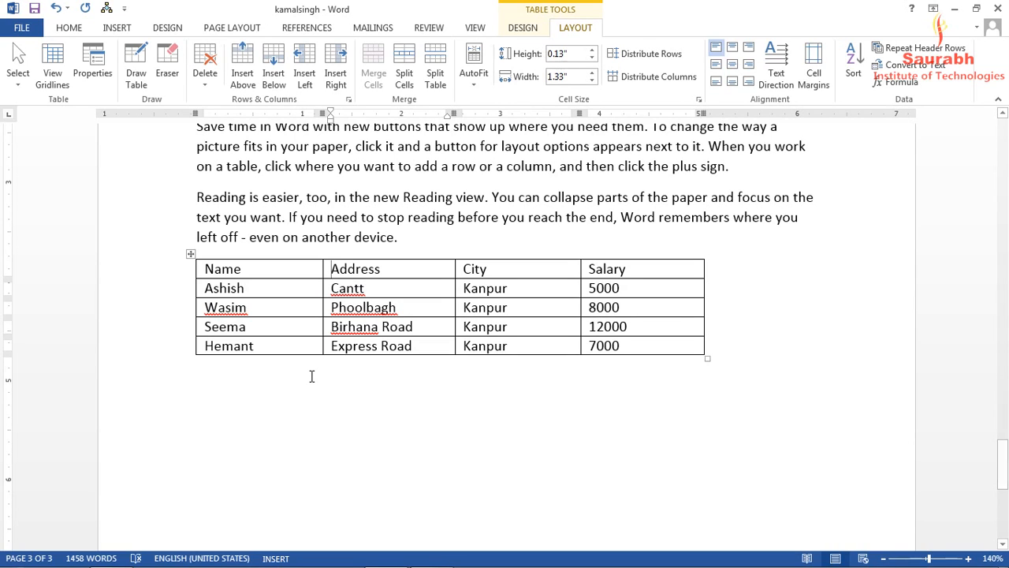
Insert a column immediately after the Address column and give it the heading Age.
click(389, 268)
click(336, 71)
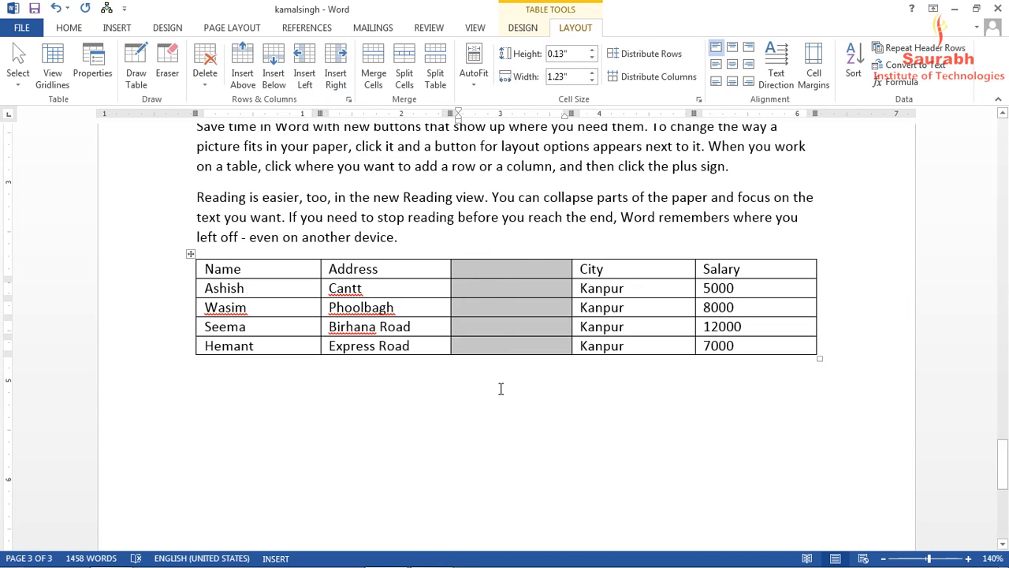
click(501, 268)
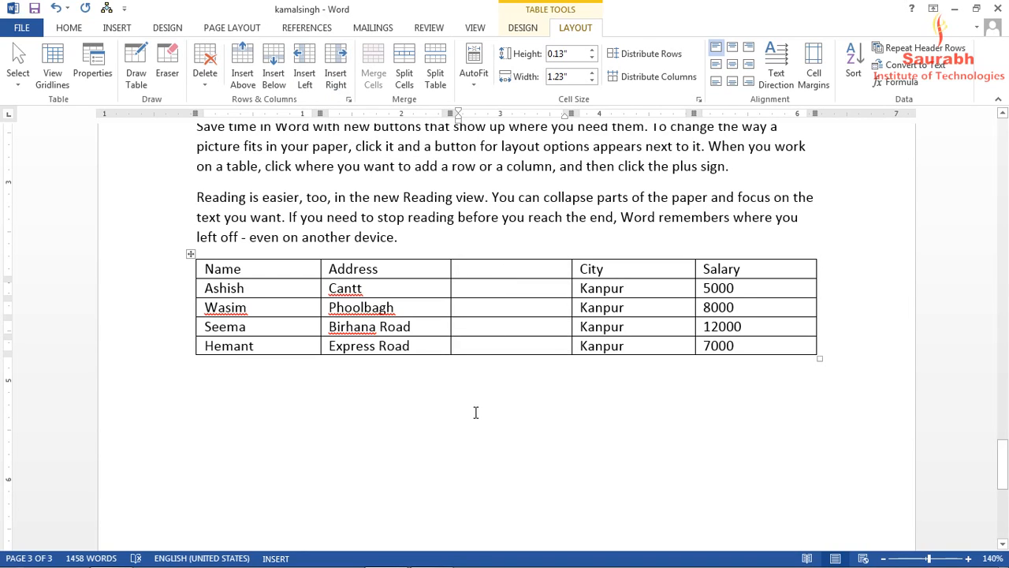
text(Age)
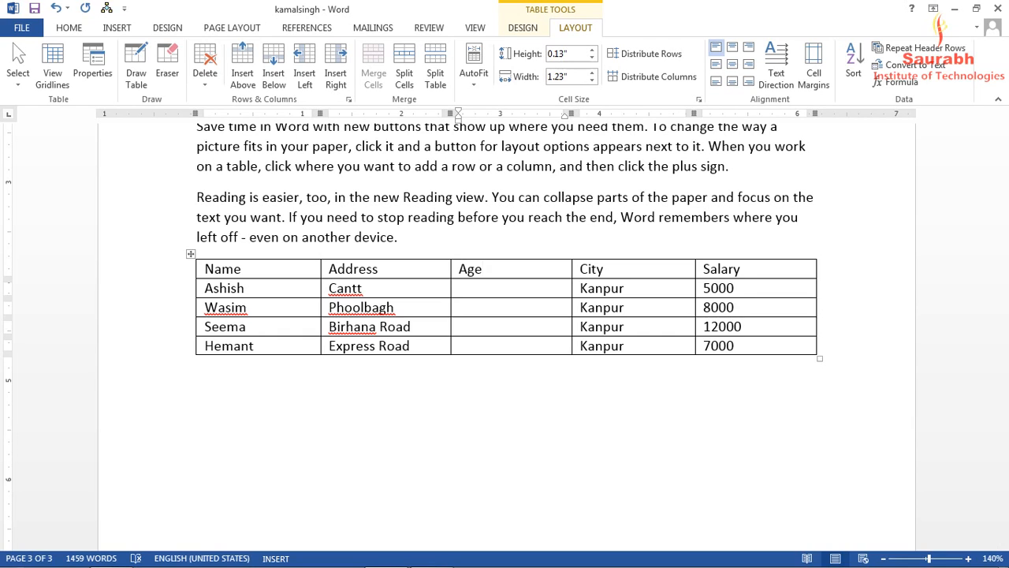
Fill the Age column for the four records with 25, 21, 19 and 22, going down the rows.
key(Down)
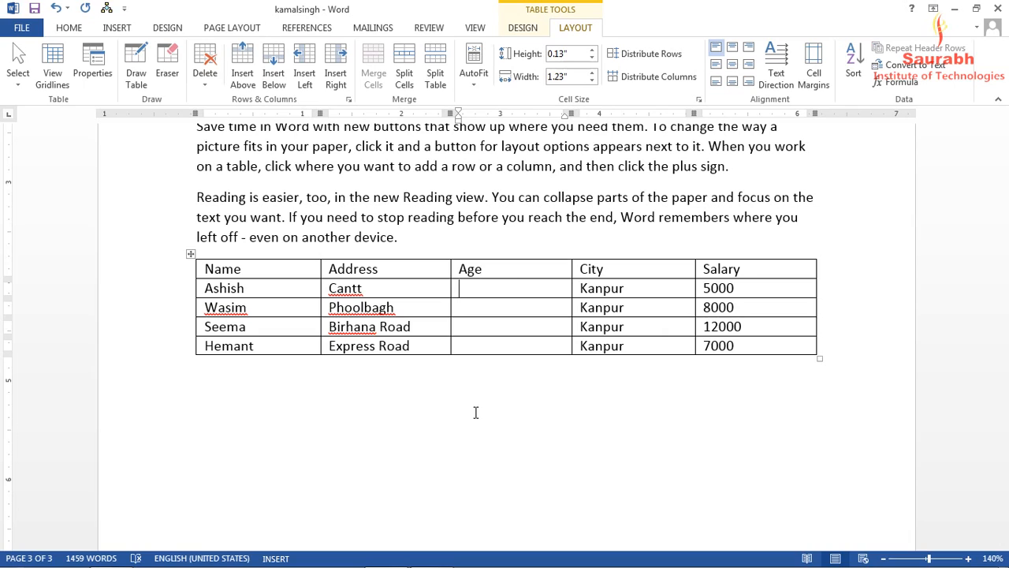
text(25)
key(Down)
text(21)
key(Down)
text(19)
key(Down)
text(22)
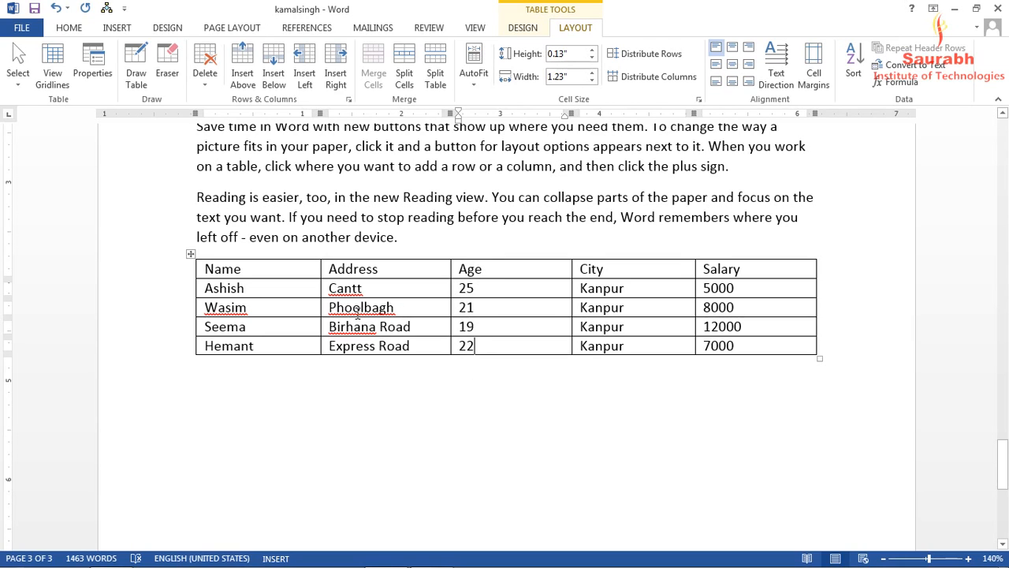
Append a blank row after the table's last row, and delete that row again.
click(403, 306)
click(742, 345)
click(742, 346)
key(Tab)
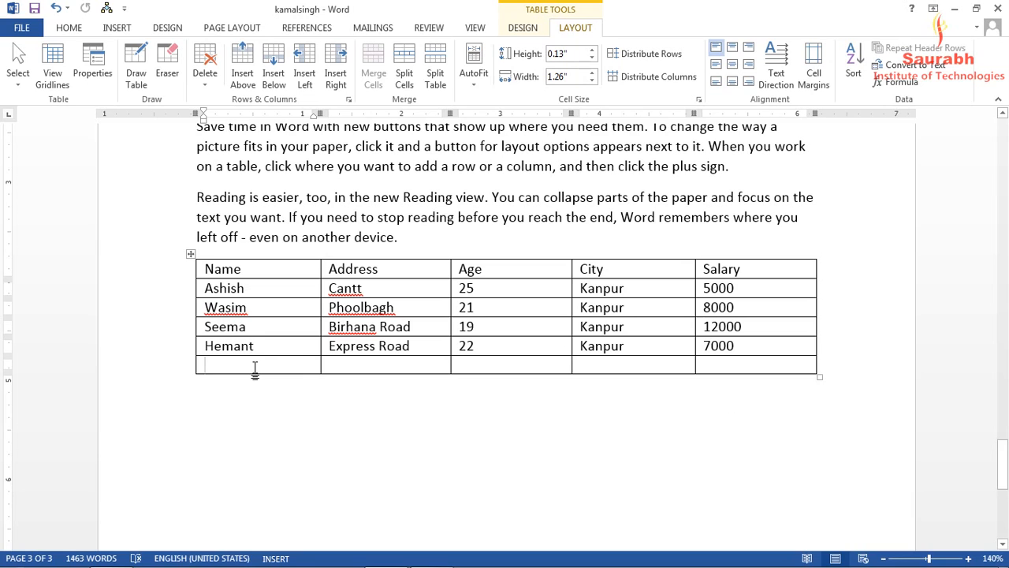
click(204, 89)
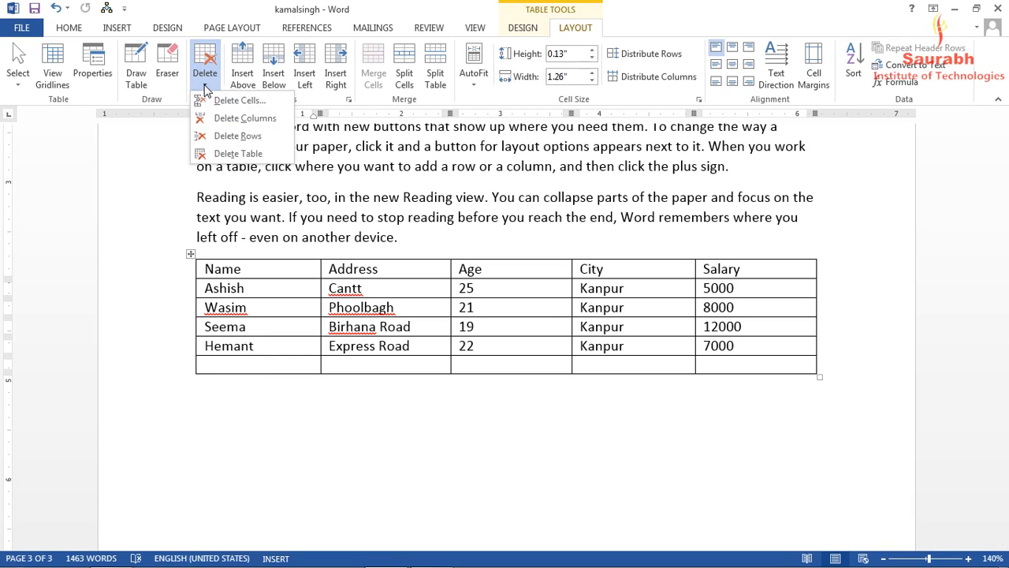
click(226, 136)
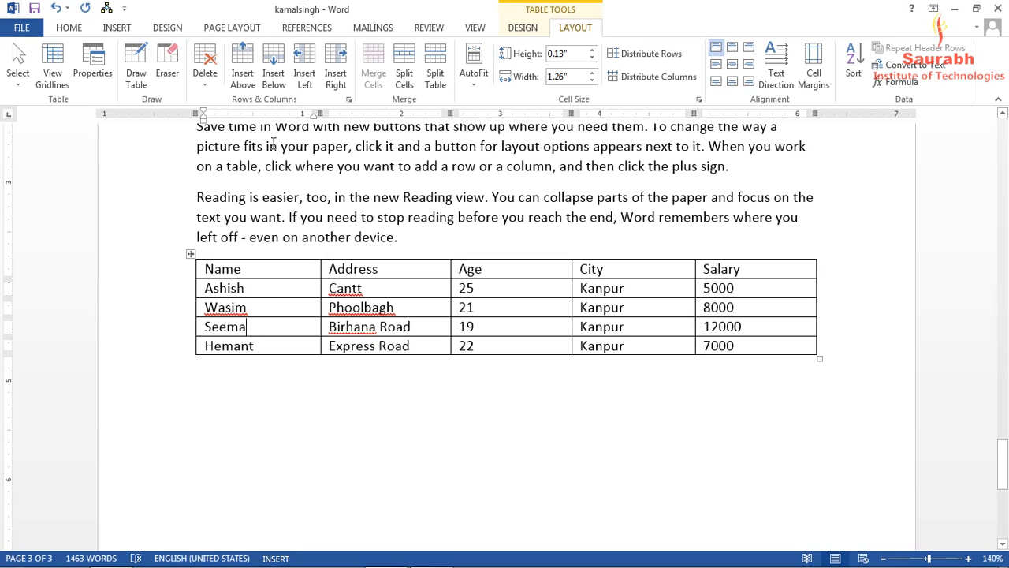
Insert a row above the record with salary 12000 and enter the person's name and street address in it.
click(244, 67)
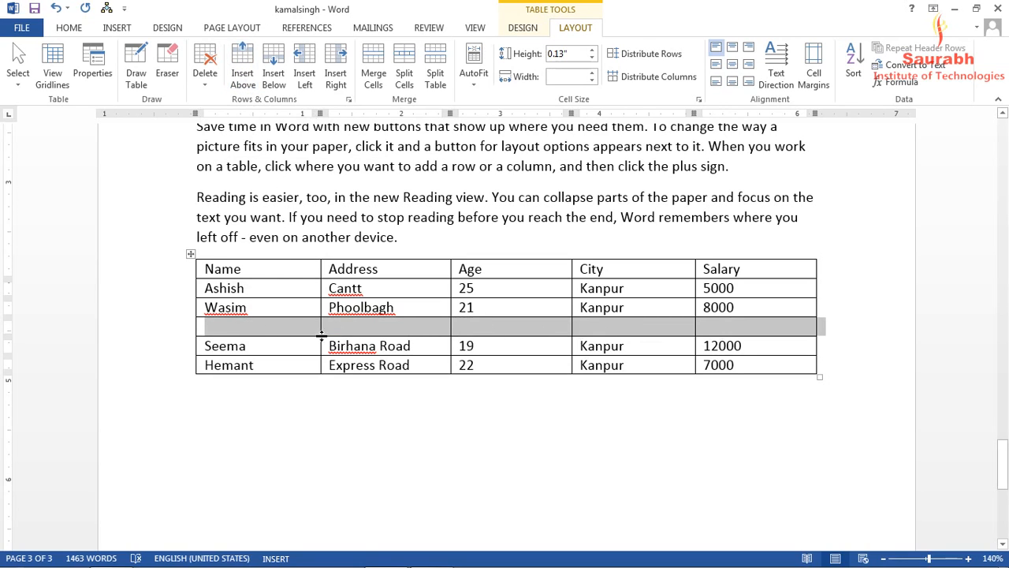
click(224, 330)
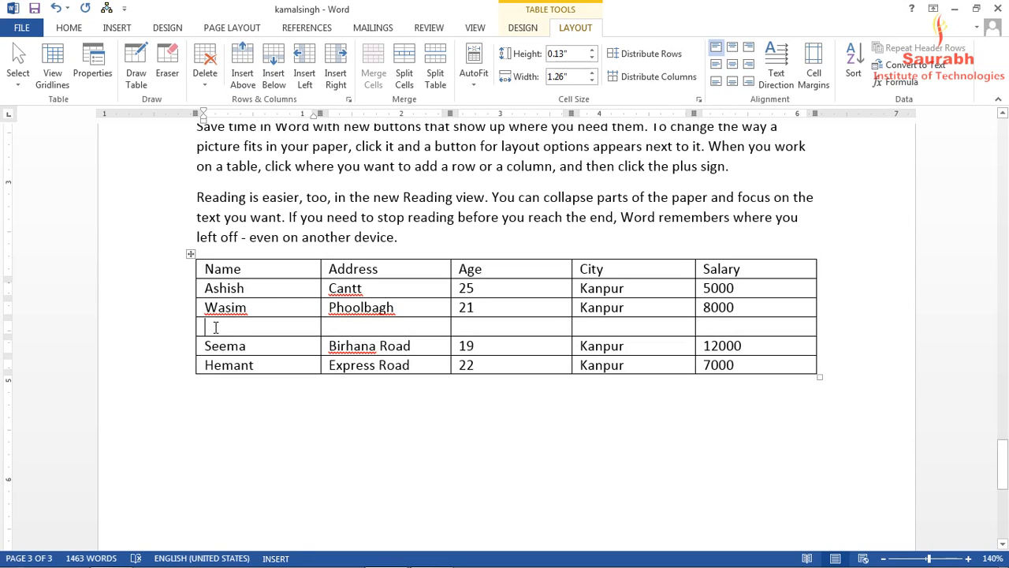
text(Jai)
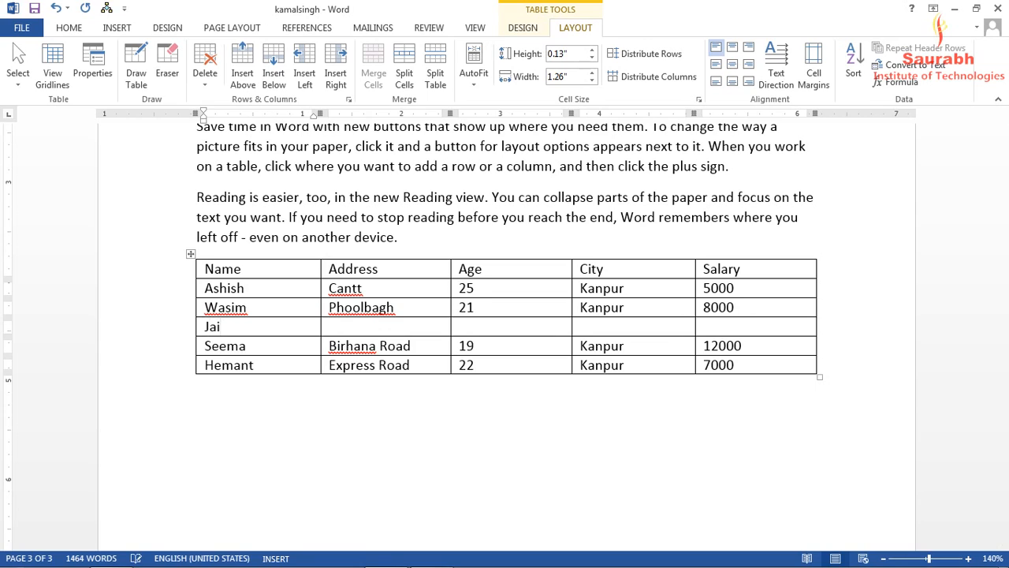
key(Tab)
text(Mall )
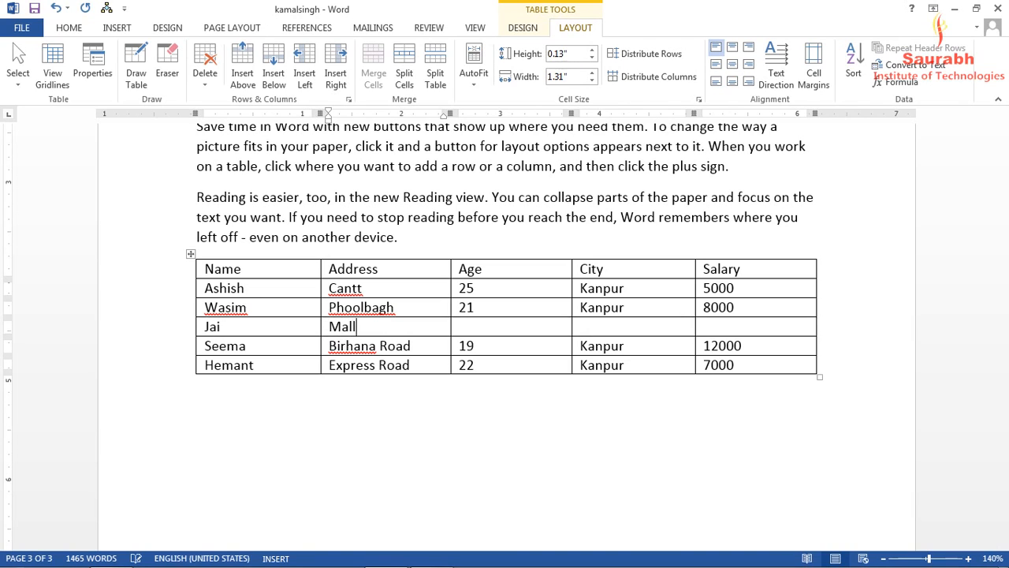
text(Road)
key(Tab)
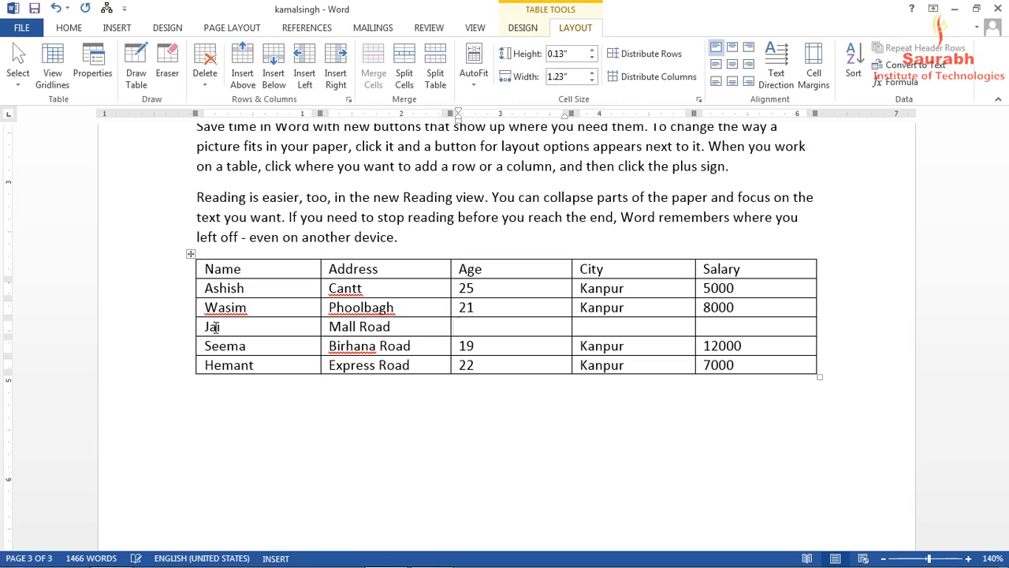
Complete the inserted row with age 23, city Kanpur and salary 15200.
text(23)
key(Tab)
text(Kanpur)
key(Tab)
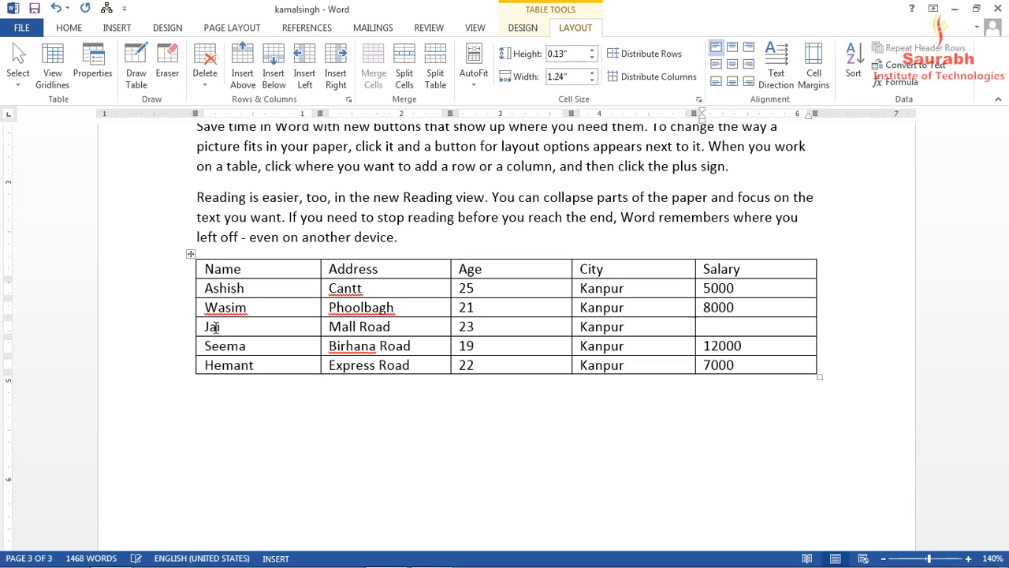
text(15200)
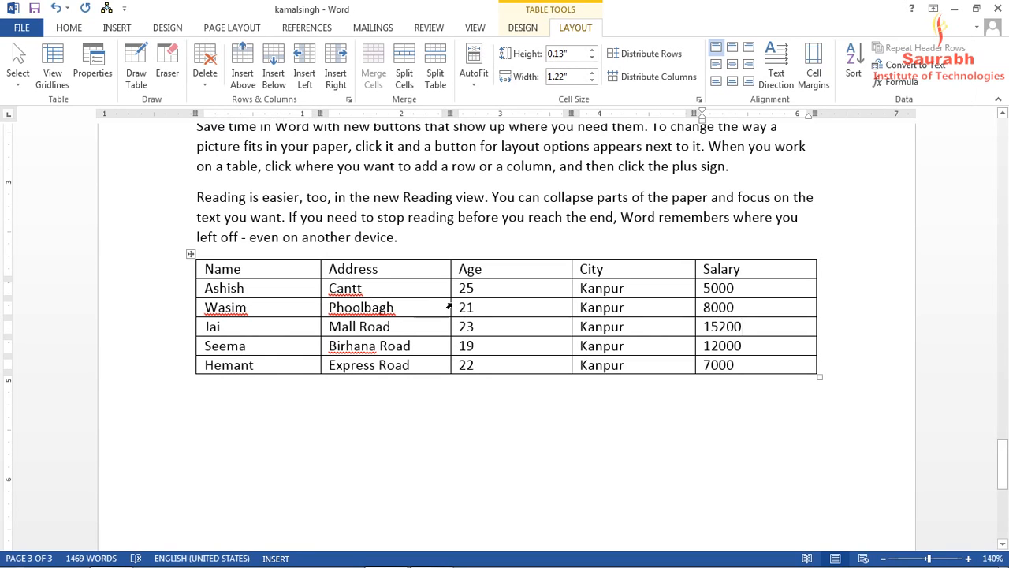
Insert a cell at the Address entry of the 15200 salary row with Shift cells right, and undo the insertion.
click(404, 326)
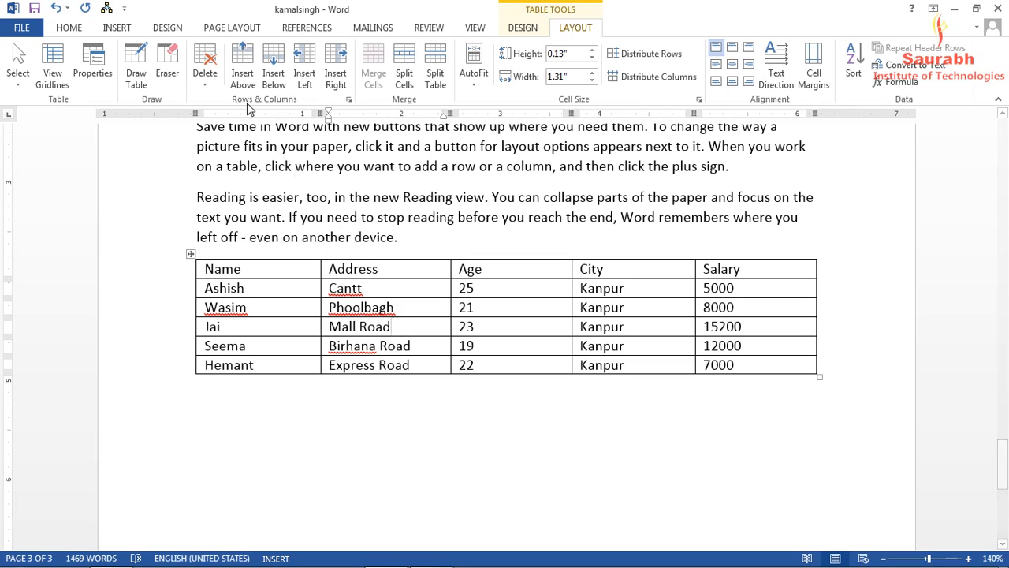
click(348, 100)
drag(481, 232, 475, 153)
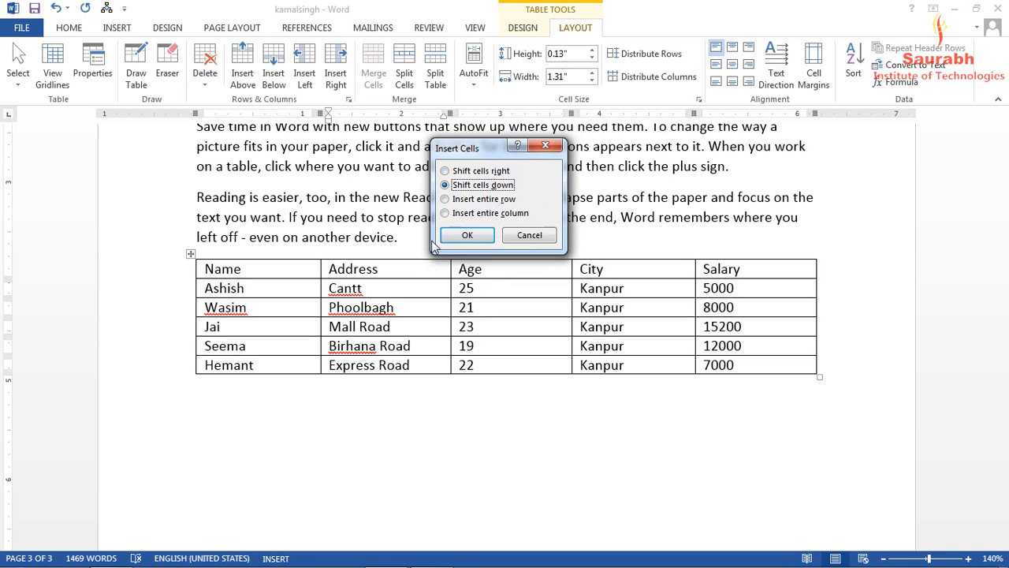
click(458, 173)
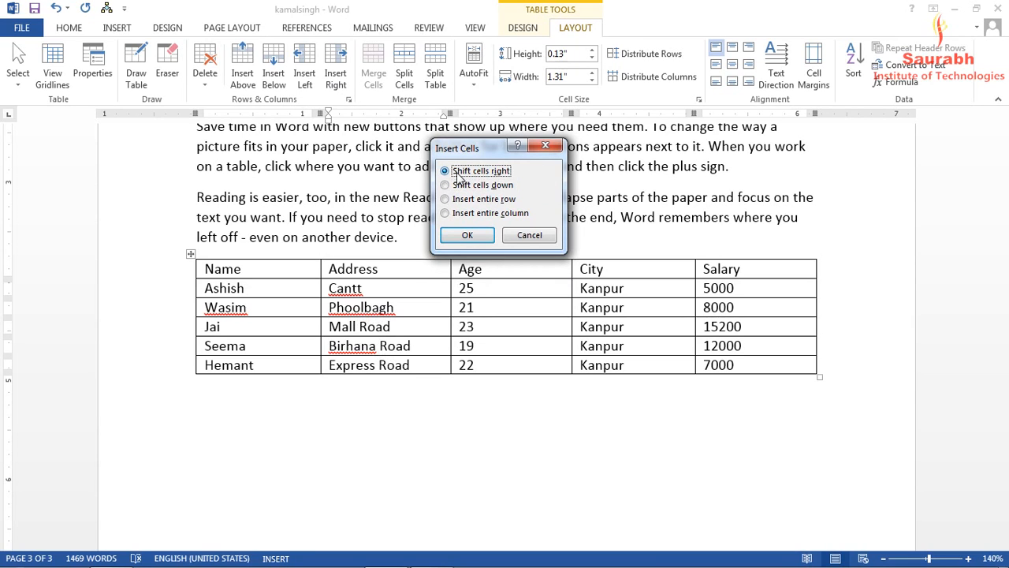
click(468, 236)
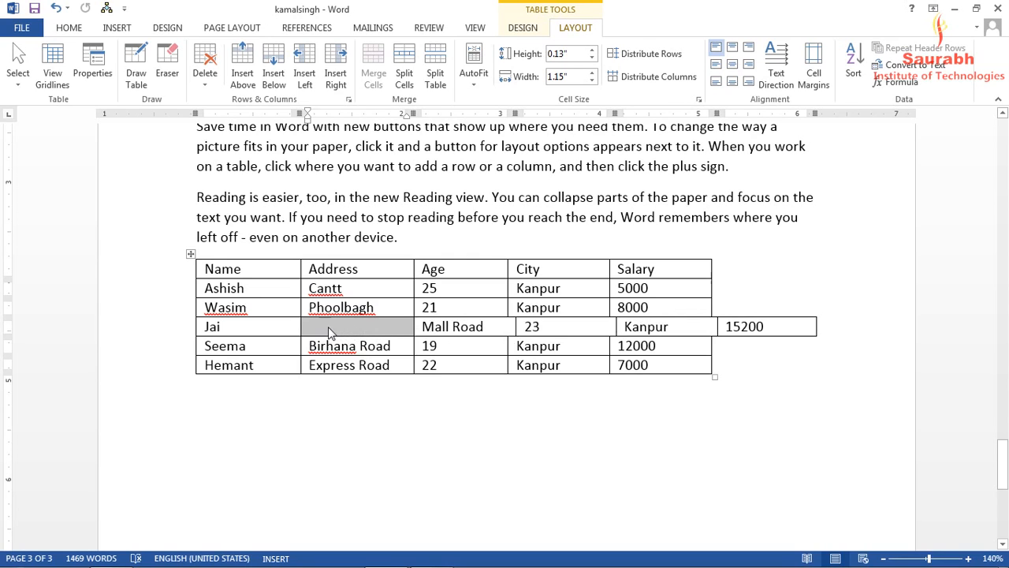
click(56, 9)
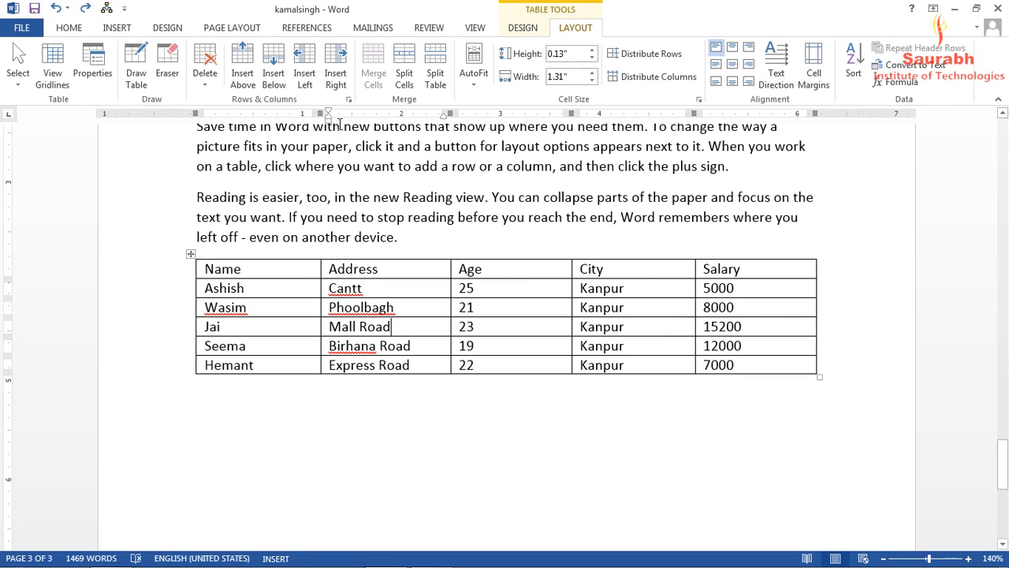
Insert a cell at the Address entry of the 15200 salary row using Shift cells down.
click(349, 101)
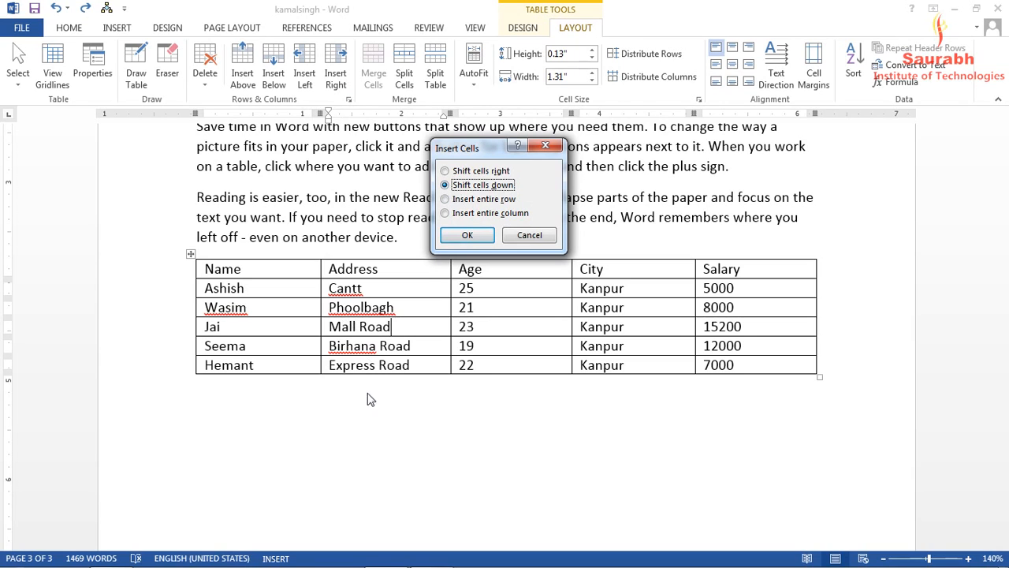
click(465, 237)
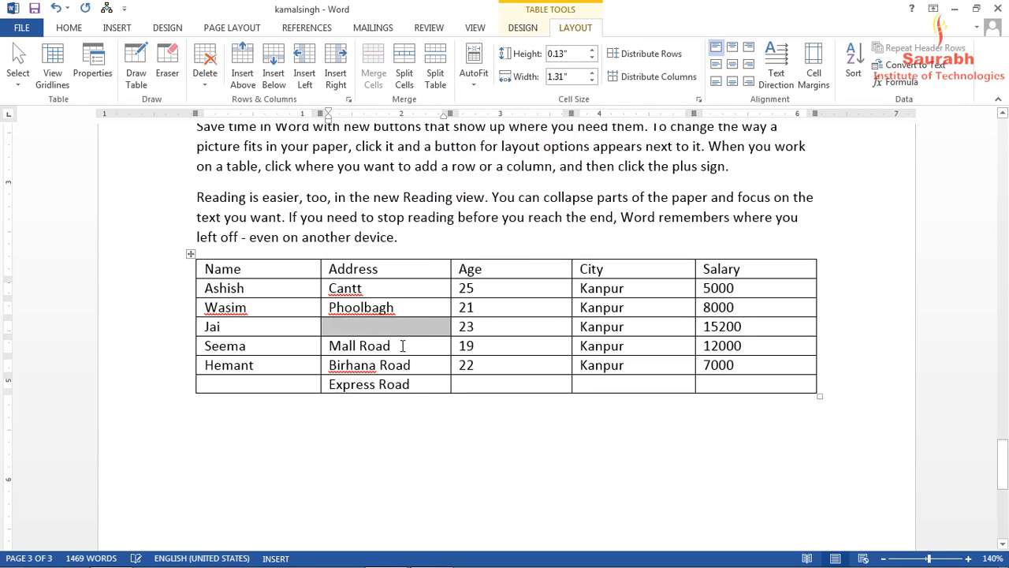
Delete the blank Address cell using Shift cells up, and remove the empty row at the end of the table.
click(351, 326)
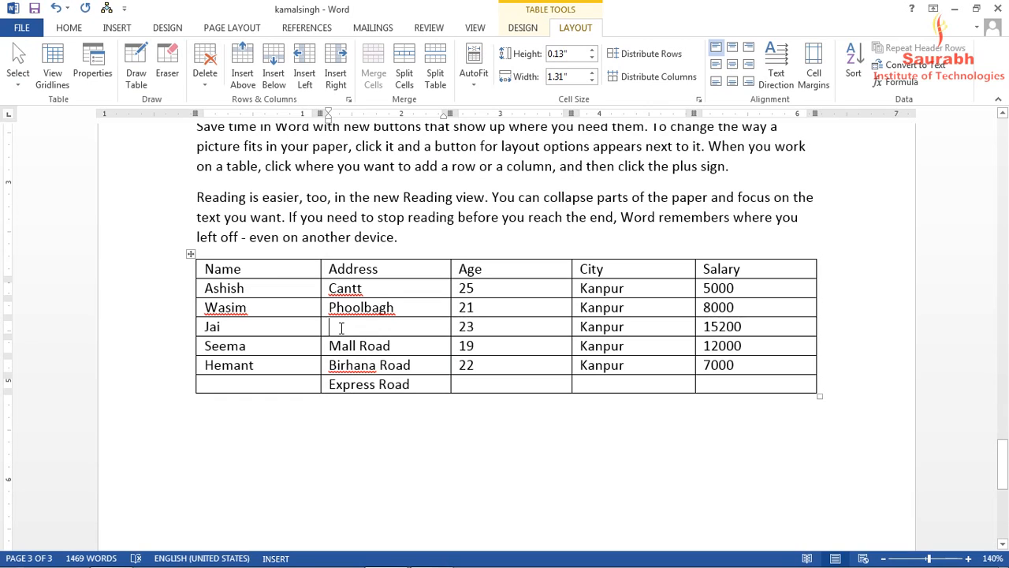
click(204, 85)
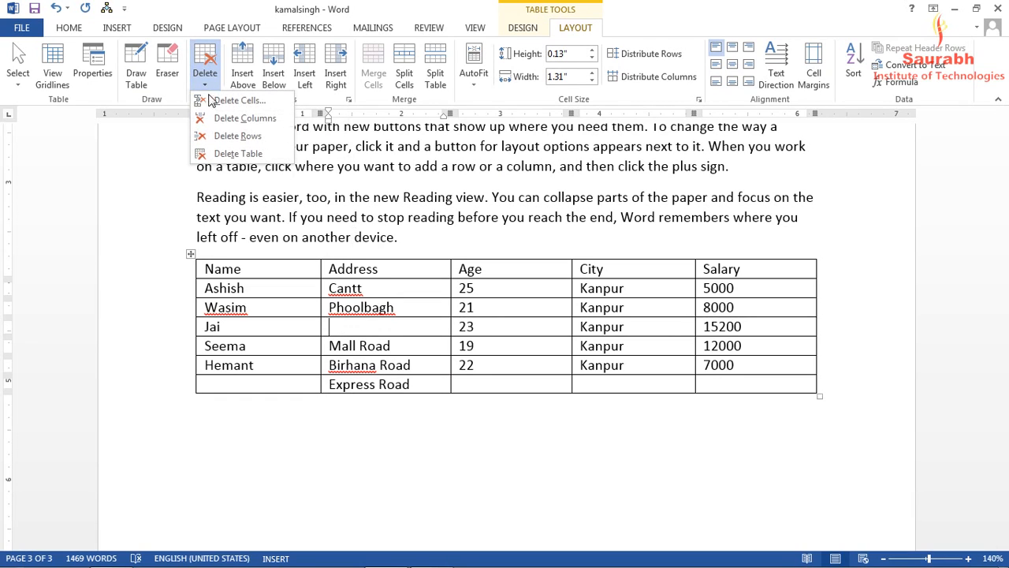
click(236, 105)
drag(186, 220, 379, 145)
click(345, 176)
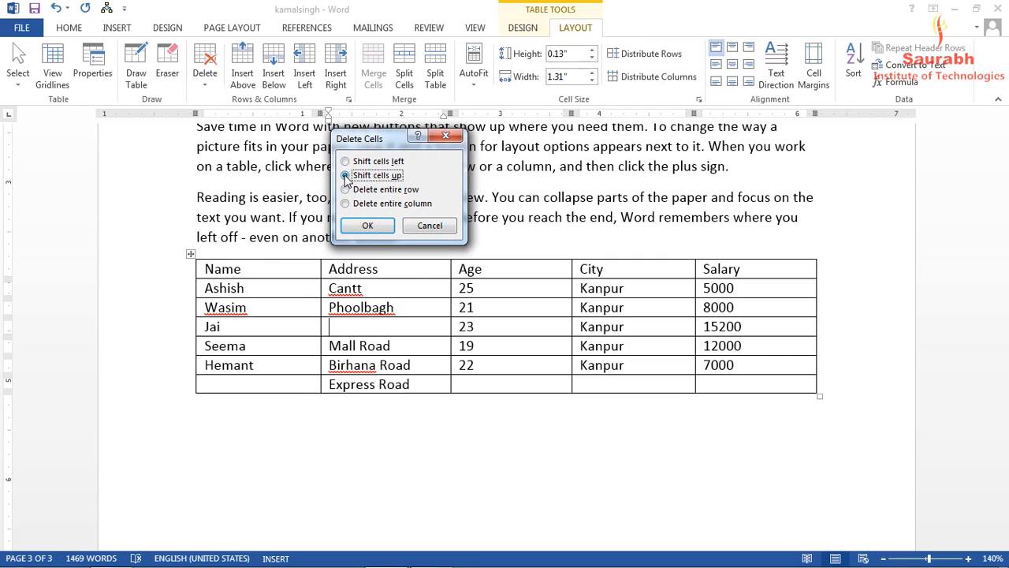
click(365, 226)
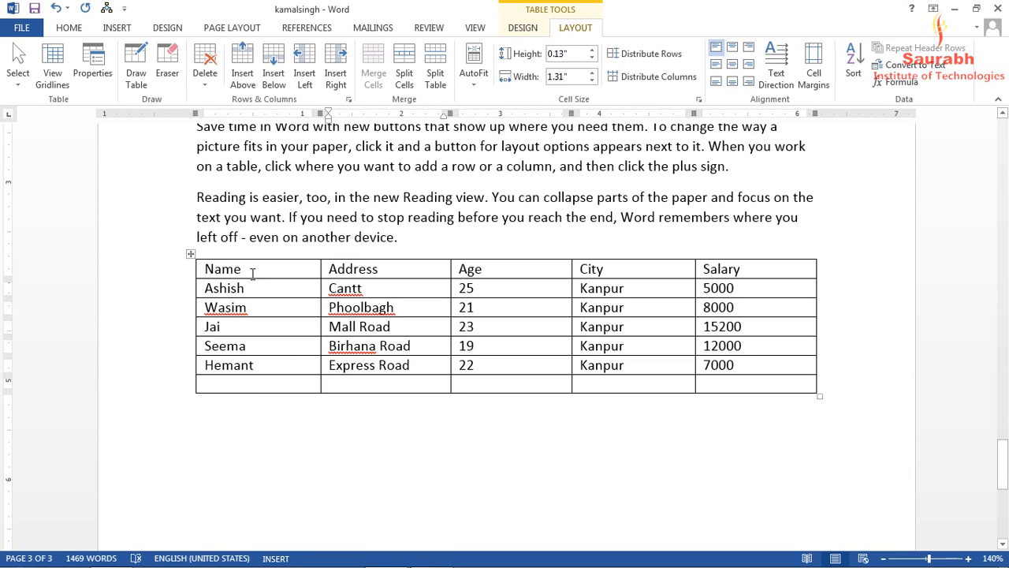
click(205, 67)
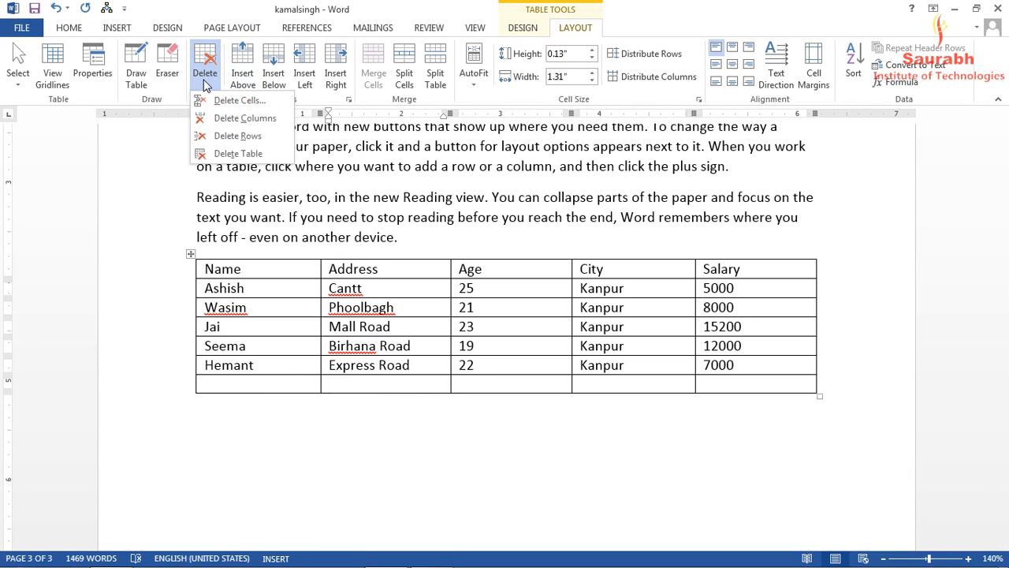
click(262, 142)
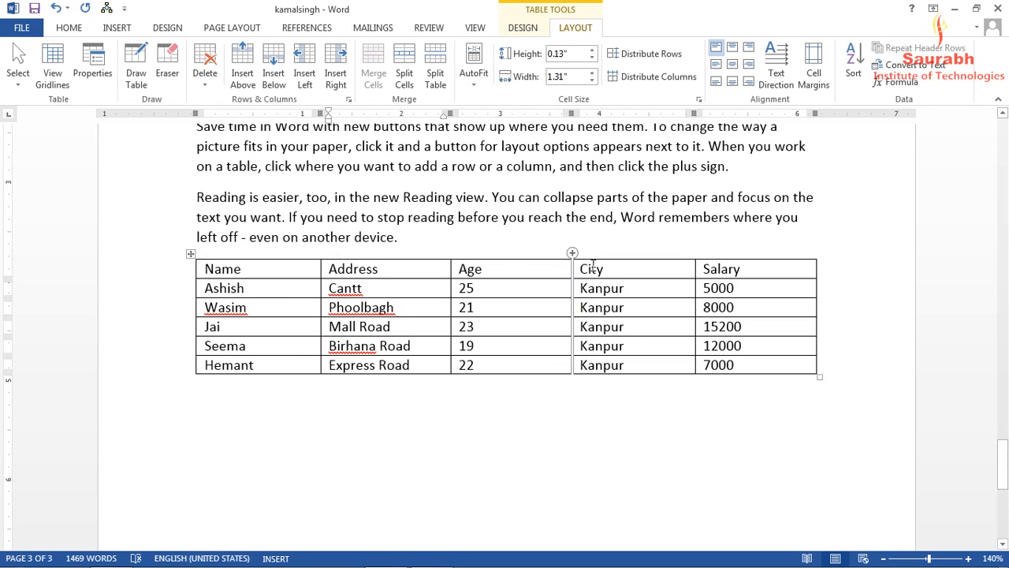
Delete the entire table from the document, and undo the deletion.
click(490, 326)
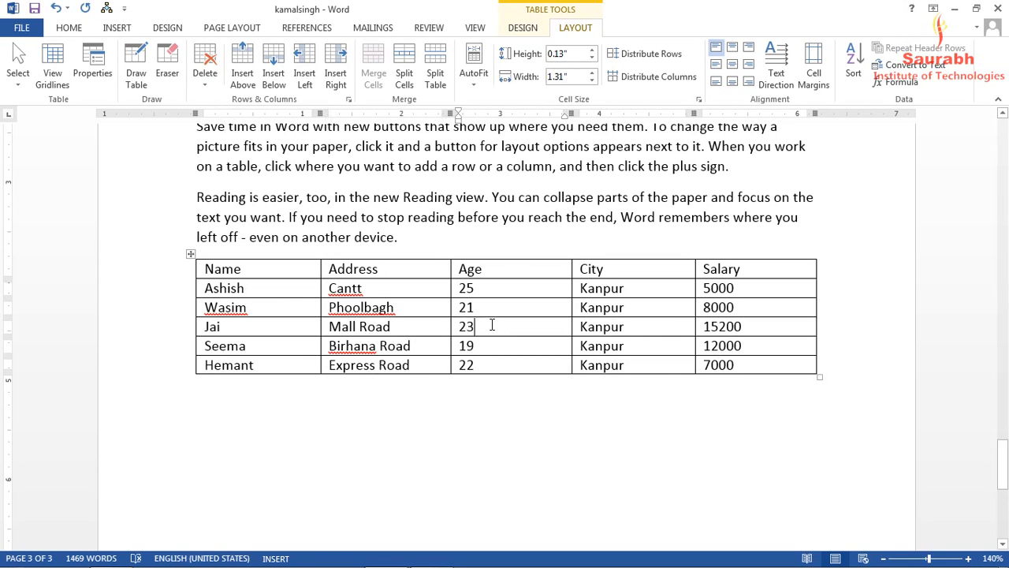
click(205, 87)
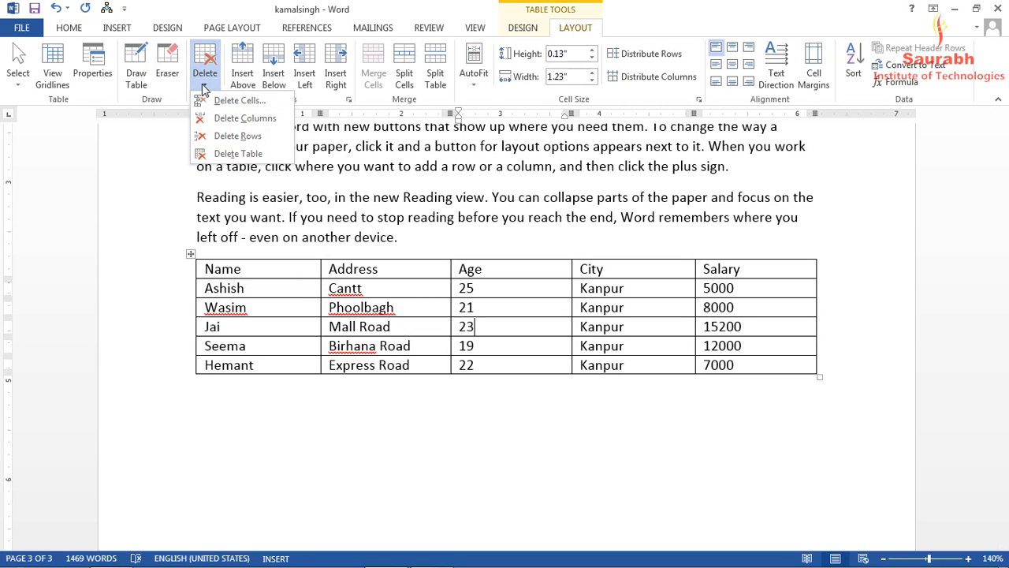
click(263, 156)
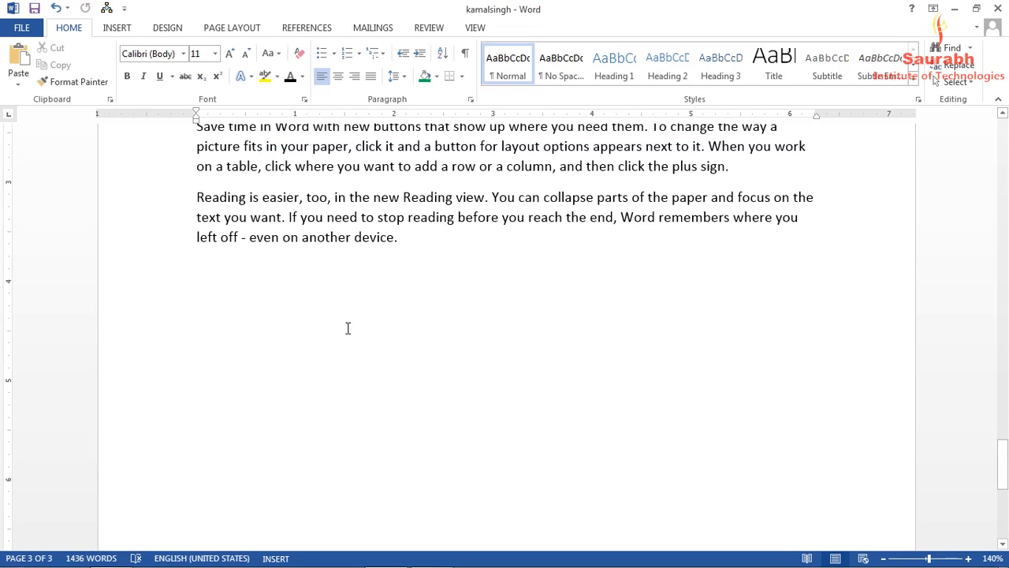
click(57, 9)
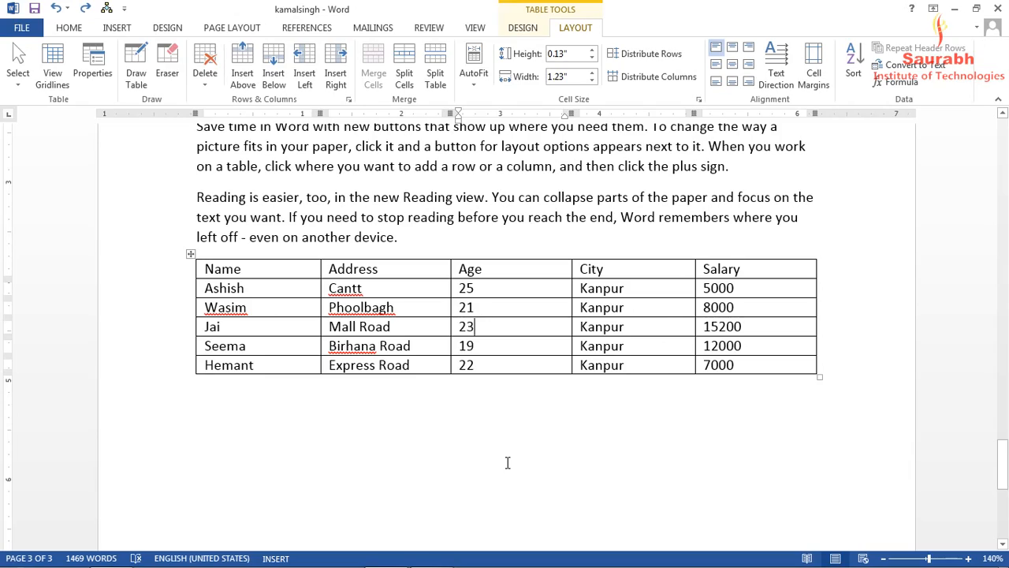
key(alt+Tab)
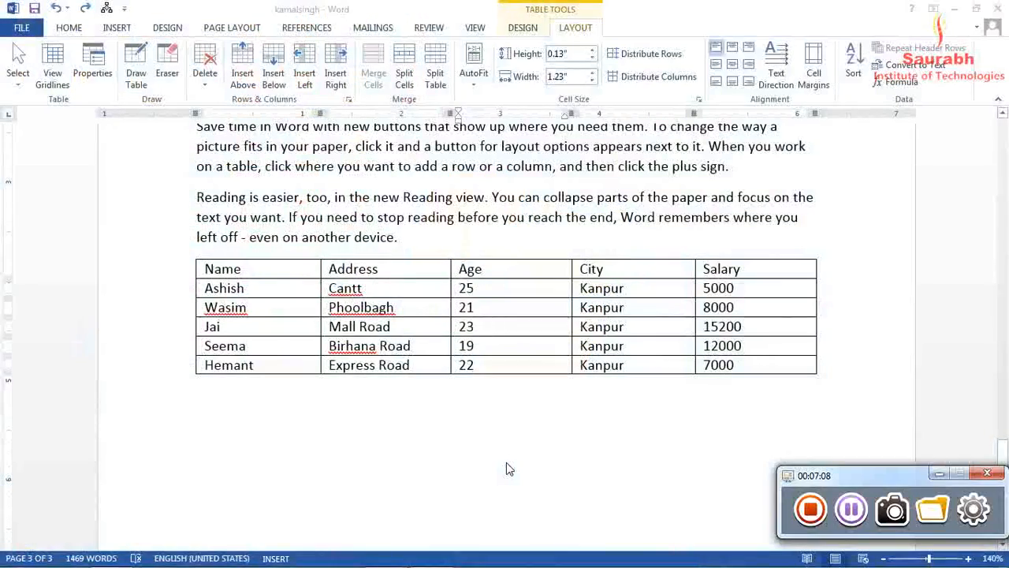